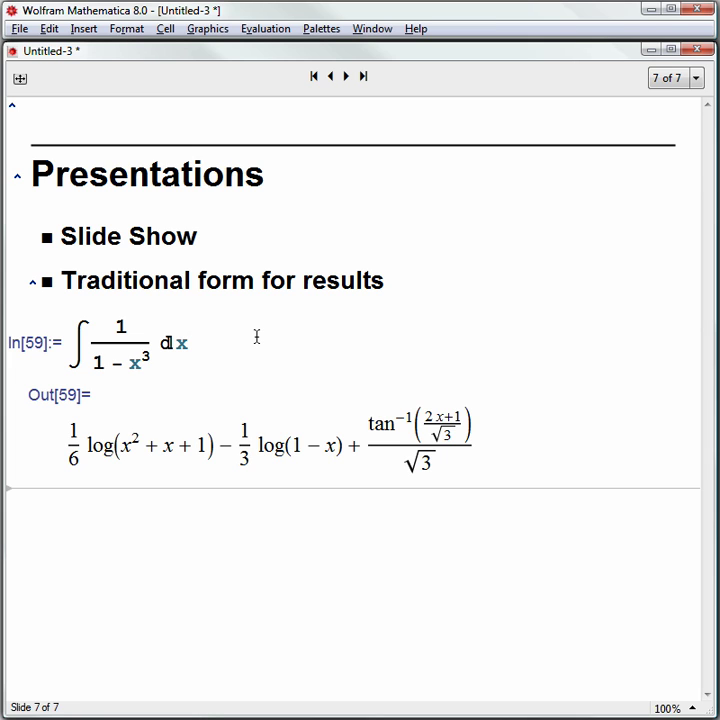
- Create a new notebook and evaluate the free-form request 'table of a^2, a=1 to 10', giving squares 1–100
left_click(20, 29)
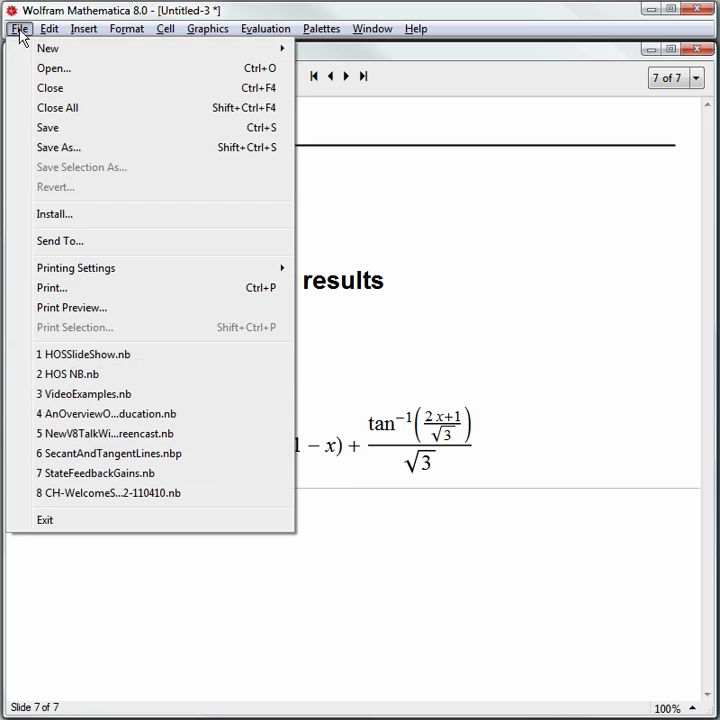
mouse_move(183, 52)
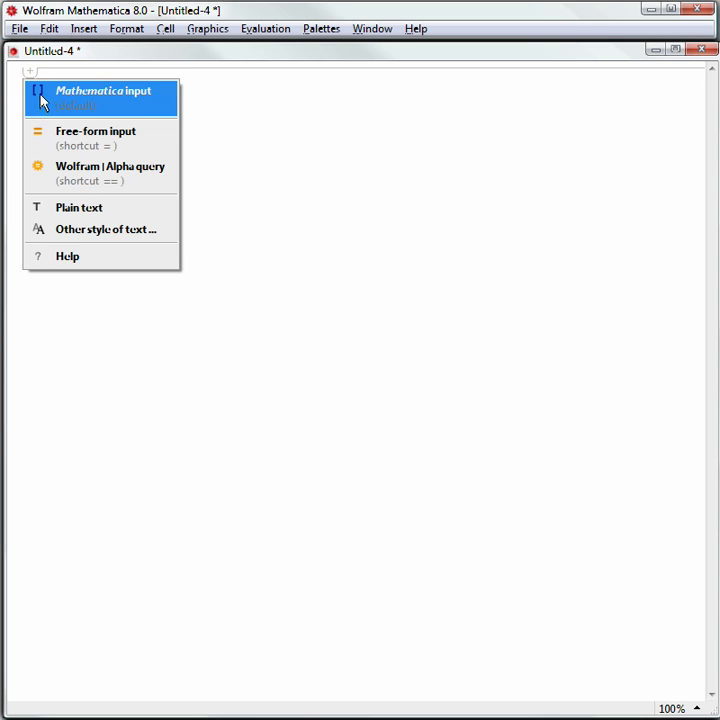
left_click(64, 136)
type("table")
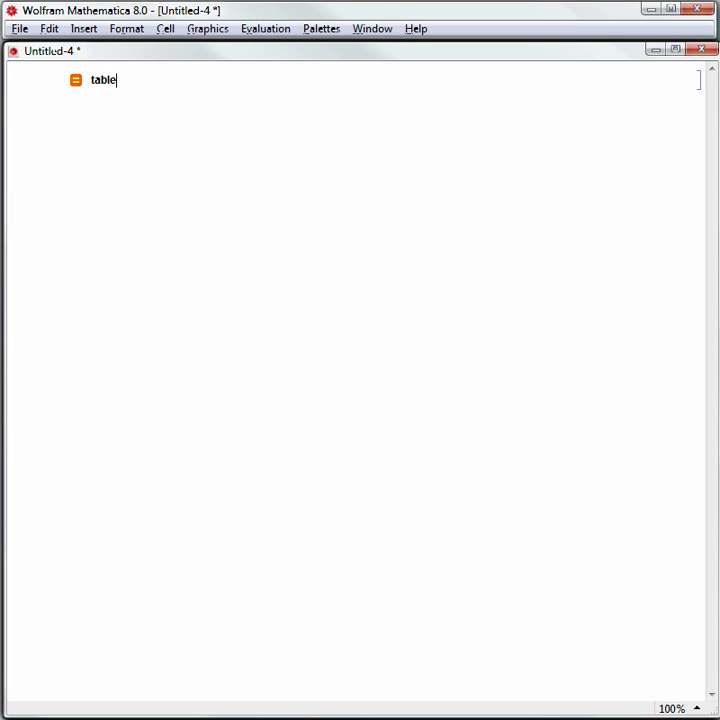
type(" of a^2, a=")
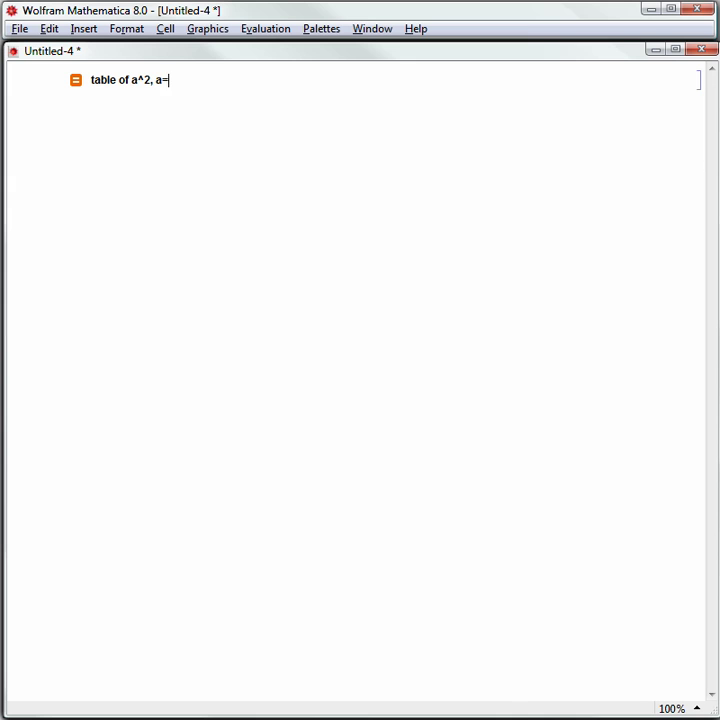
type("1 to 10")
key("shift+Return")
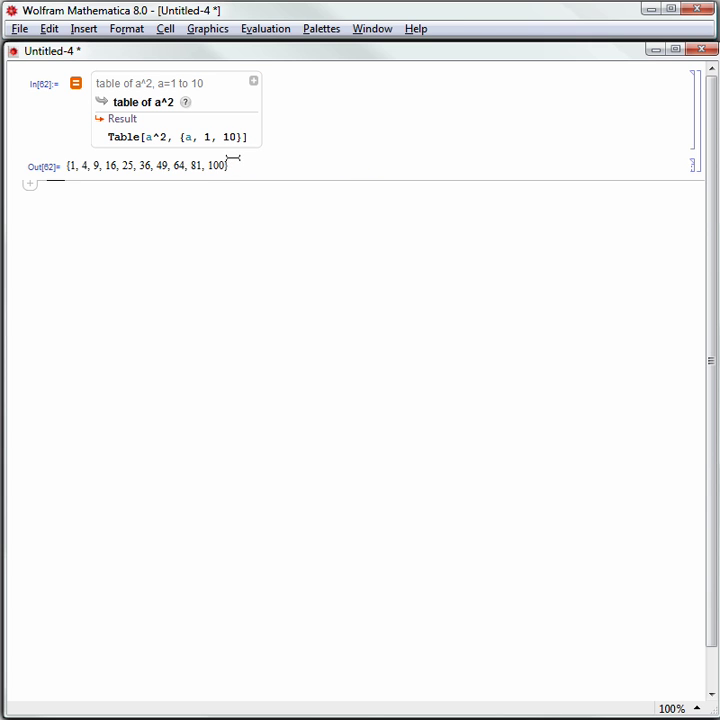
left_click_drag(246, 166, 180, 159)
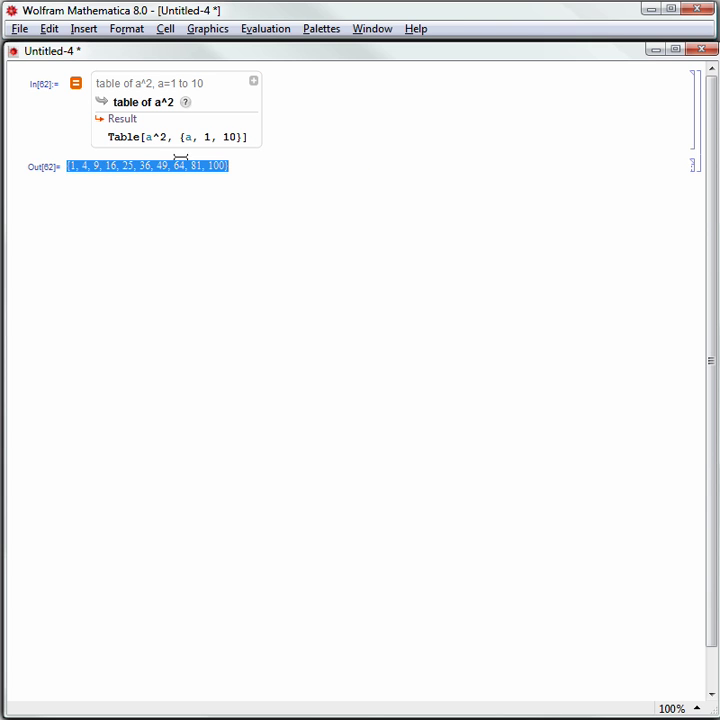
- Replace the free-form cell with its Table[a^2, {a, 1, 10}] code and extend the limit to 20
left_click(262, 162)
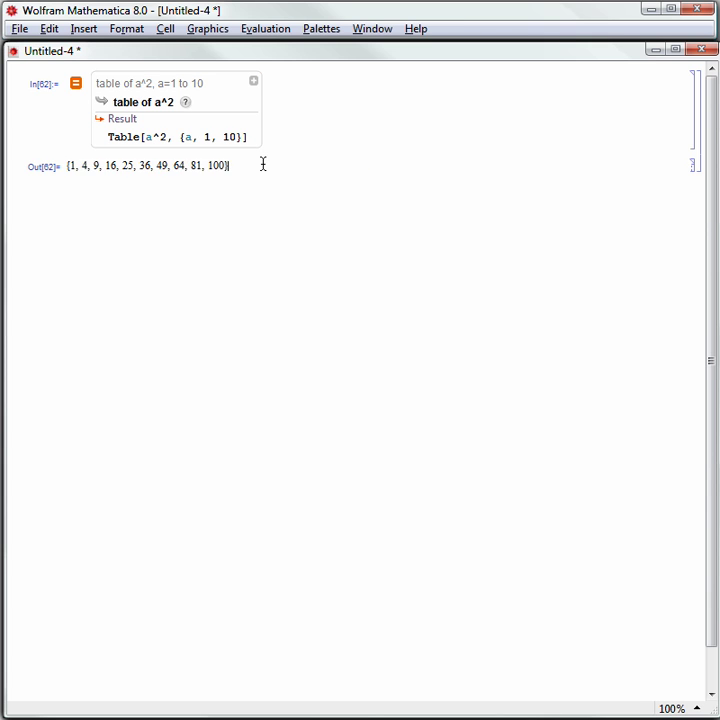
left_click(141, 141)
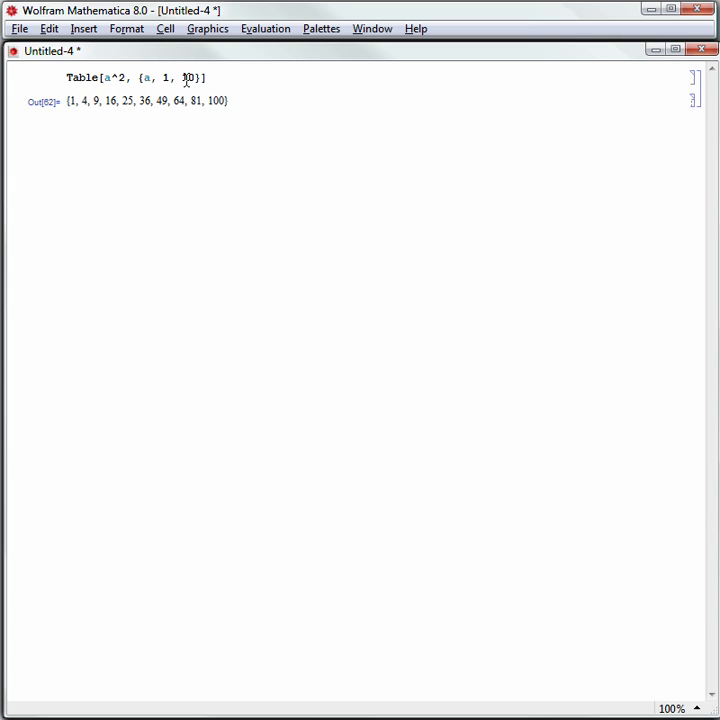
double_click(186, 77)
type("20")
key("shift+Return")
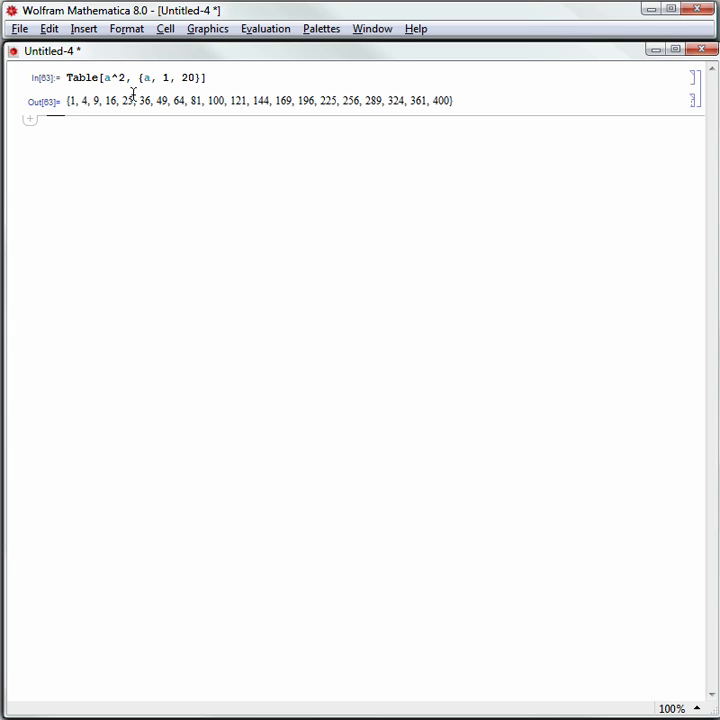
- Store the squares table as data1 by prefixing 'data1 =' and re-evaluating
left_click(64, 77)
type("data1")
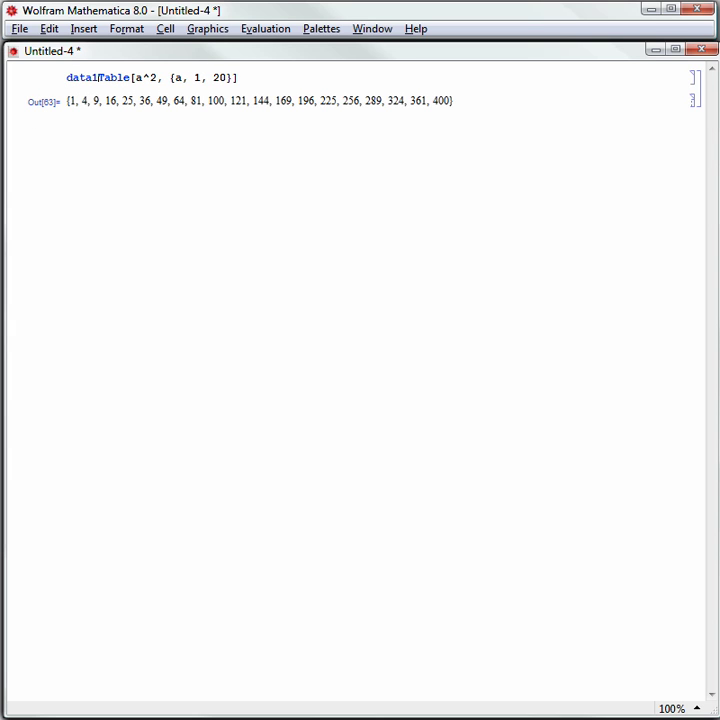
type(" =")
key("shift+Return")
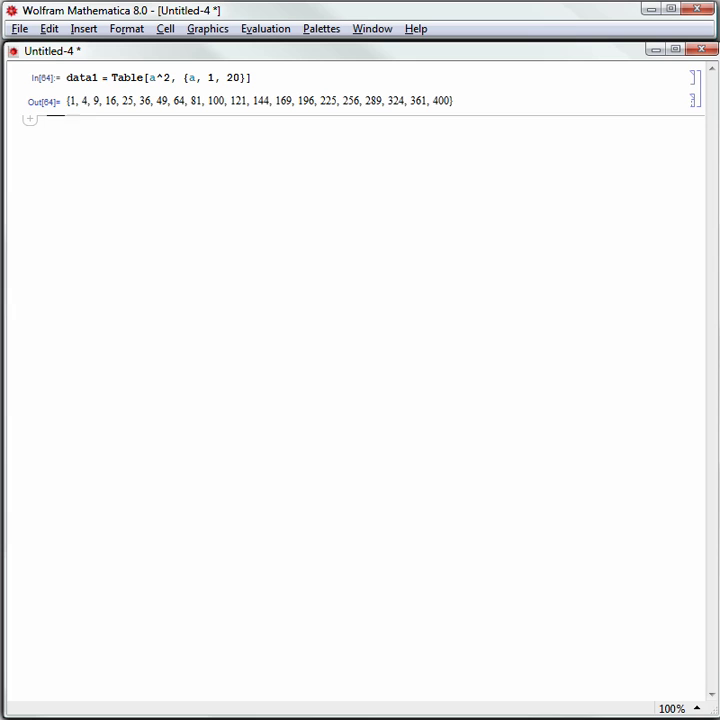
- Add a 'Plot the data' Subsection heading and evaluate lpdata1 = ListPlot[data1]
key("alt+5")
type("Plot ")
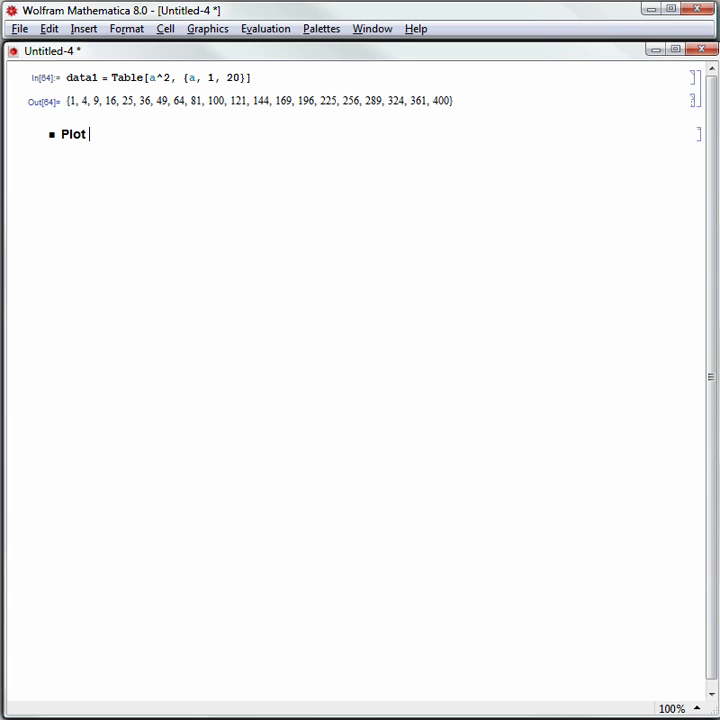
type("the data")
key("Down")
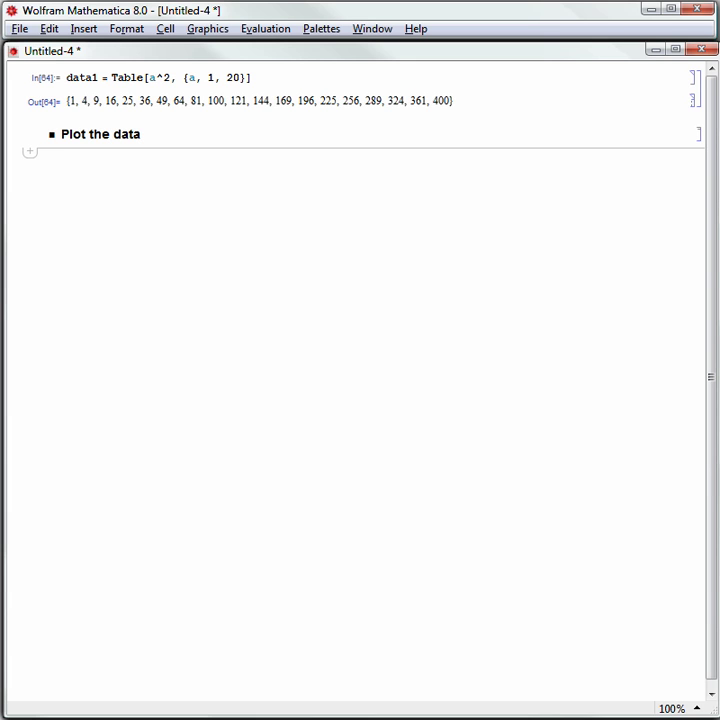
type("lpdata")
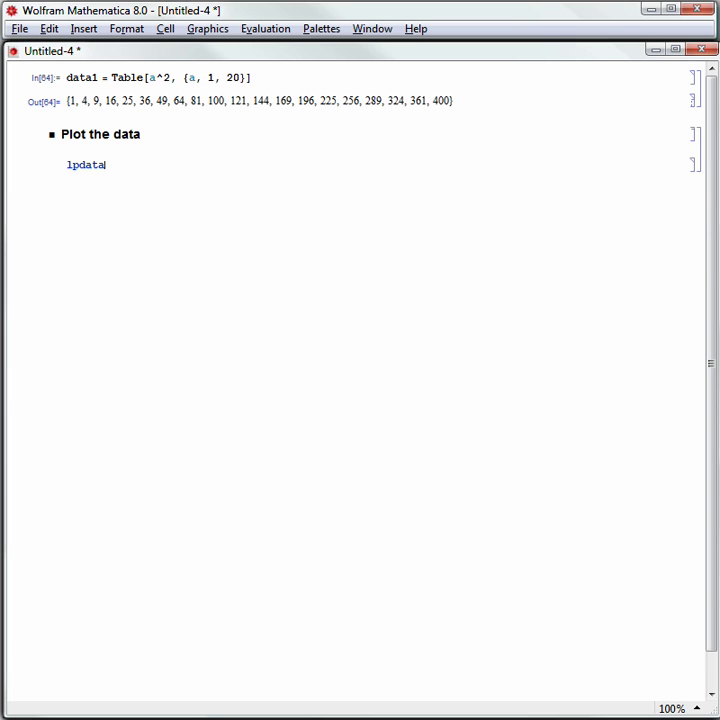
type("1 = ListPlot[data1")
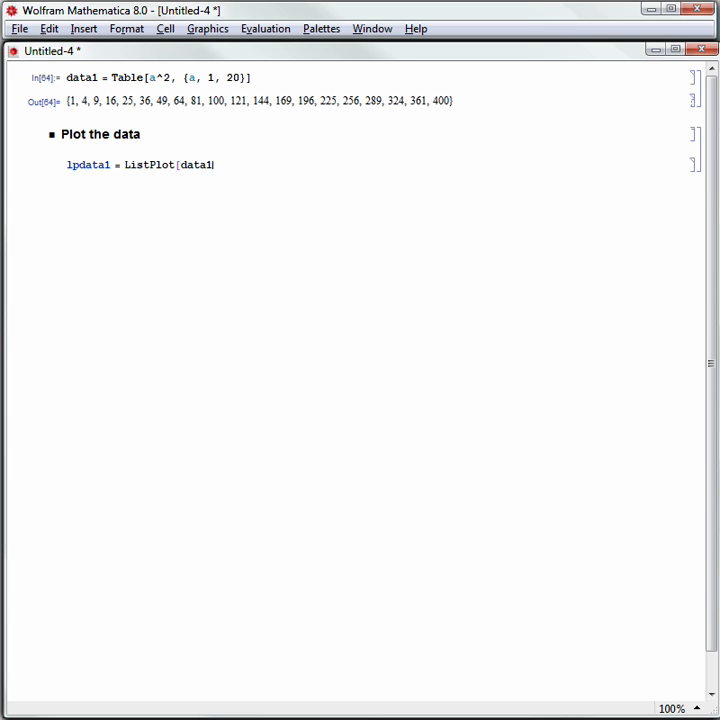
type("]")
key("shift+Return")
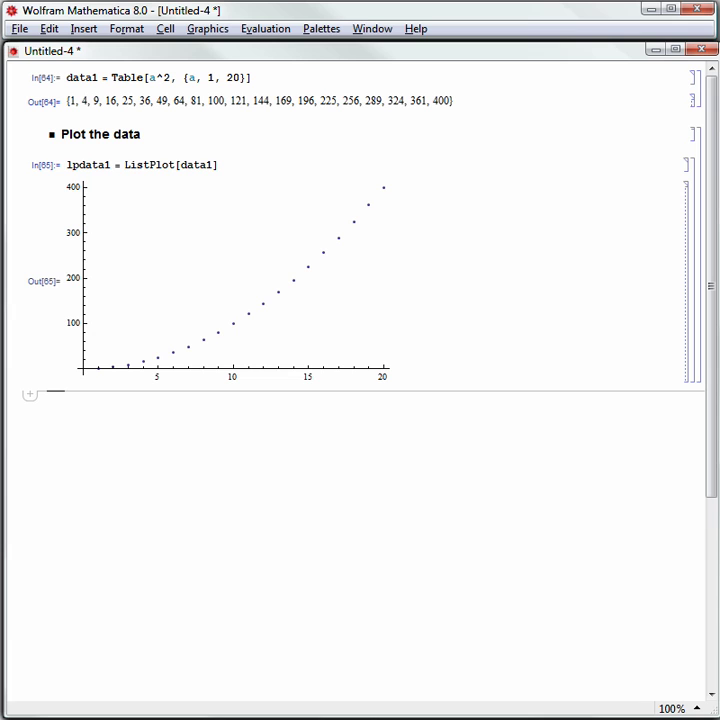
- Add a 'Fit the data' heading and evaluate fitdata1 = Fit[data1, {1, x}, x], returning 21. x − 77
key("alt+7")
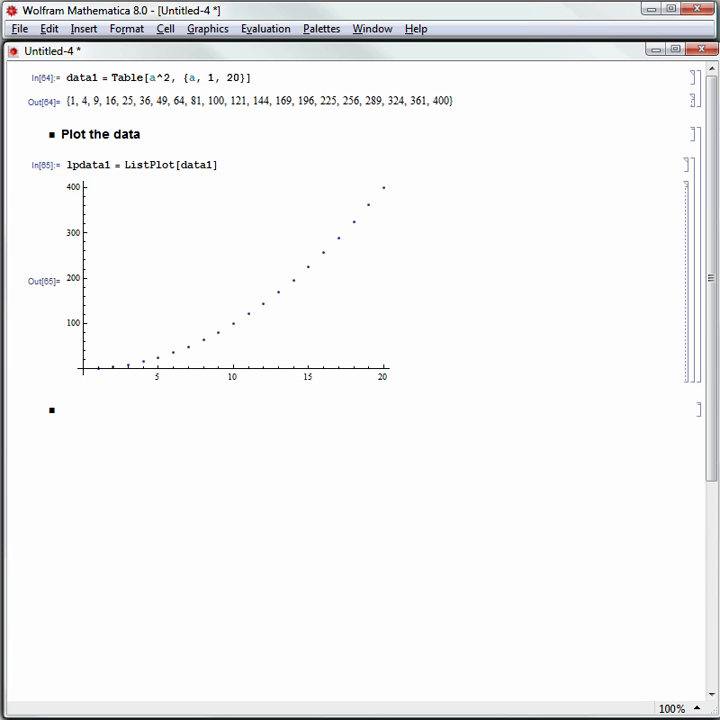
type("Fit the data")
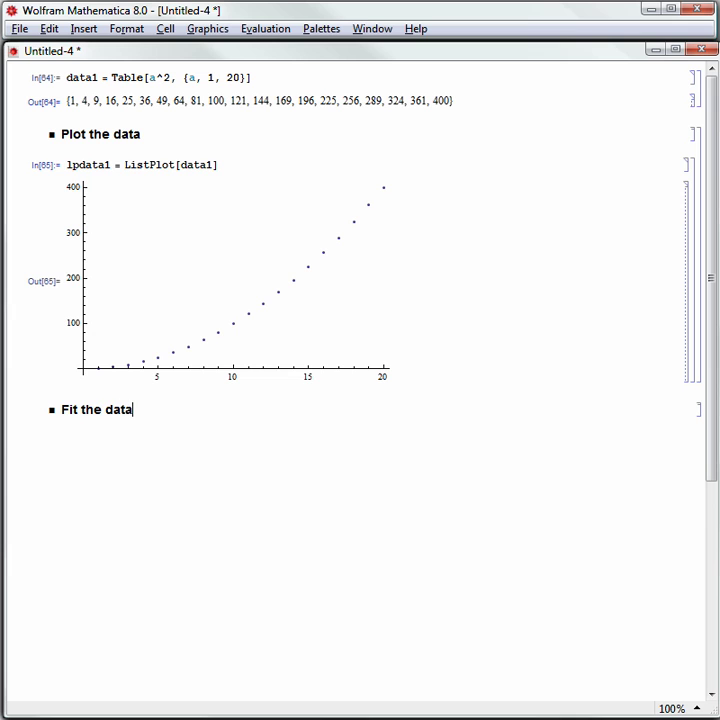
key("Down")
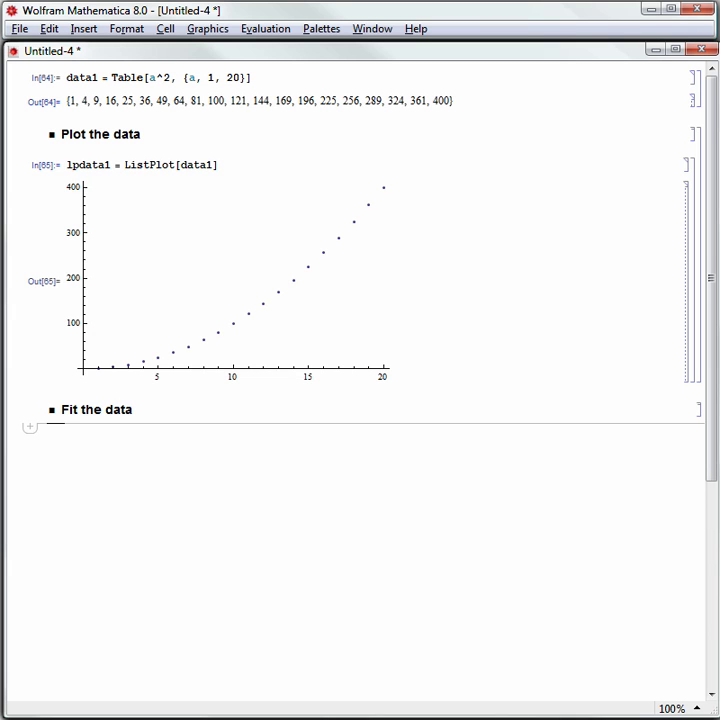
type("fitdata1")
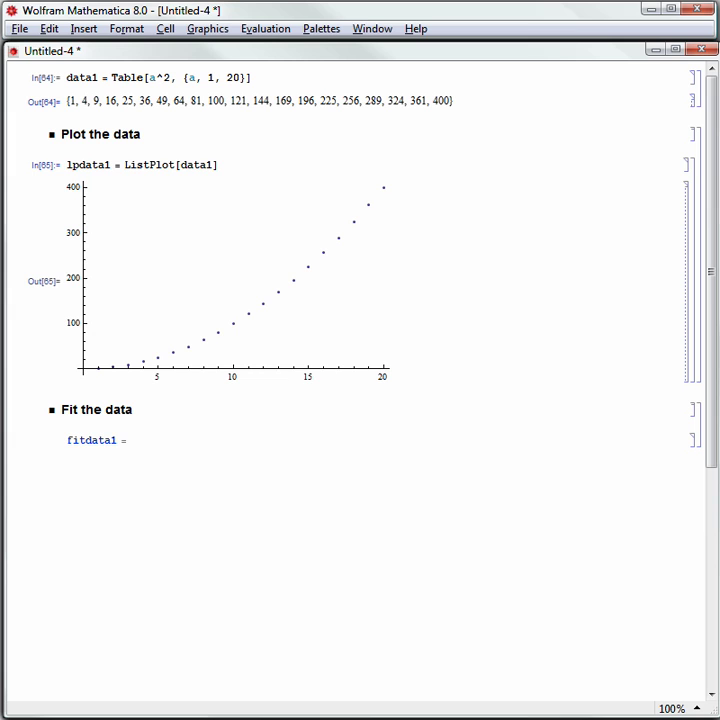
type(" = Fit[data1, {1, x")
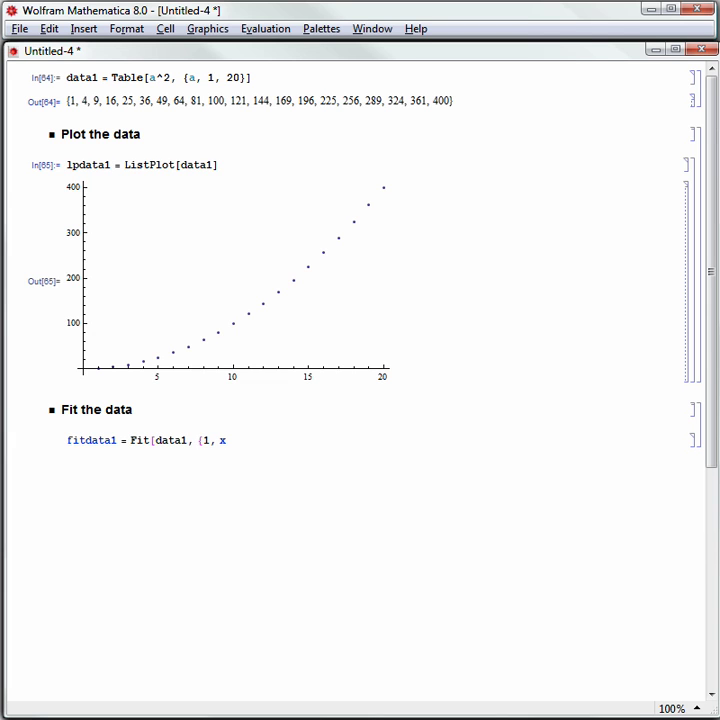
type("}, x]")
key("shift+Return")
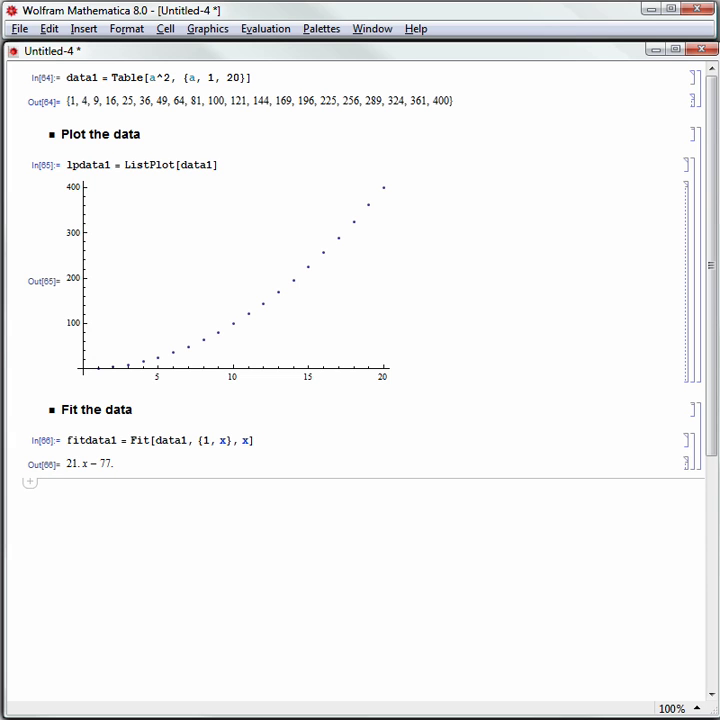
- Insert a Subsection heading 'Plot the fit' and evaluate plotfitdata1 = Plot[fitdata1, {x, 1, 20}]
left_click(30, 482)
left_click(118, 641)
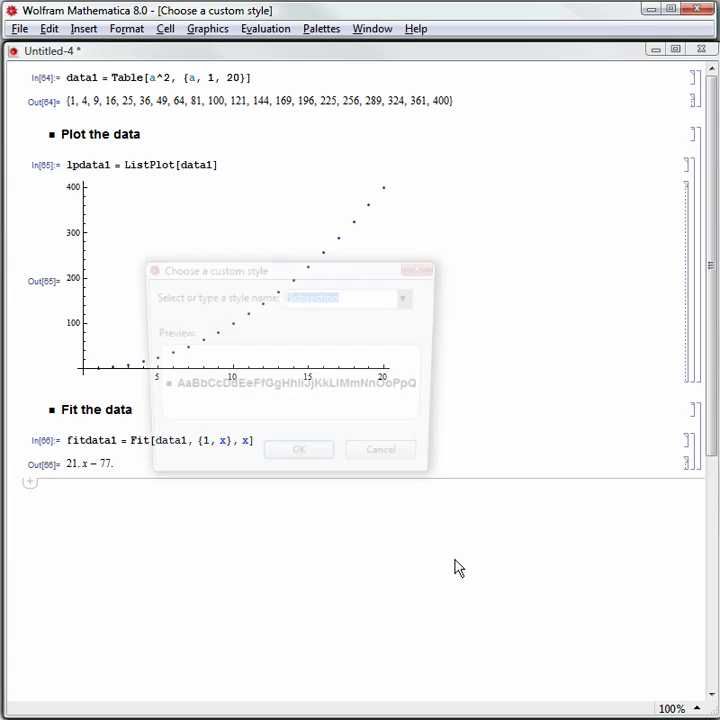
left_click(298, 465)
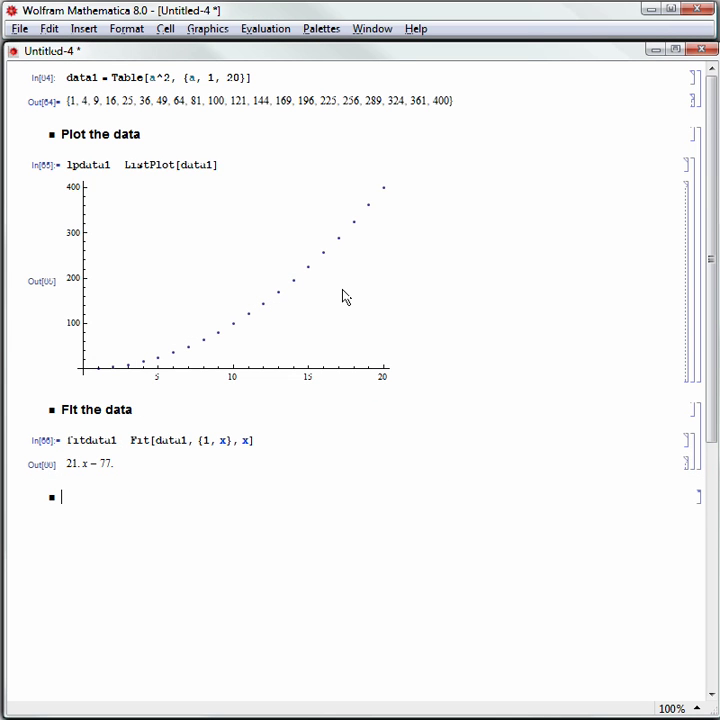
type("Plot the fit")
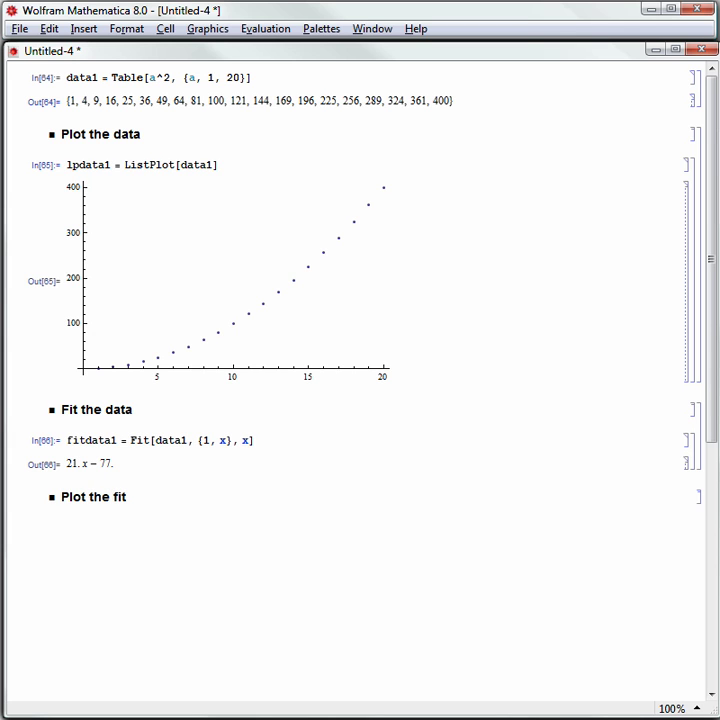
key("Return")
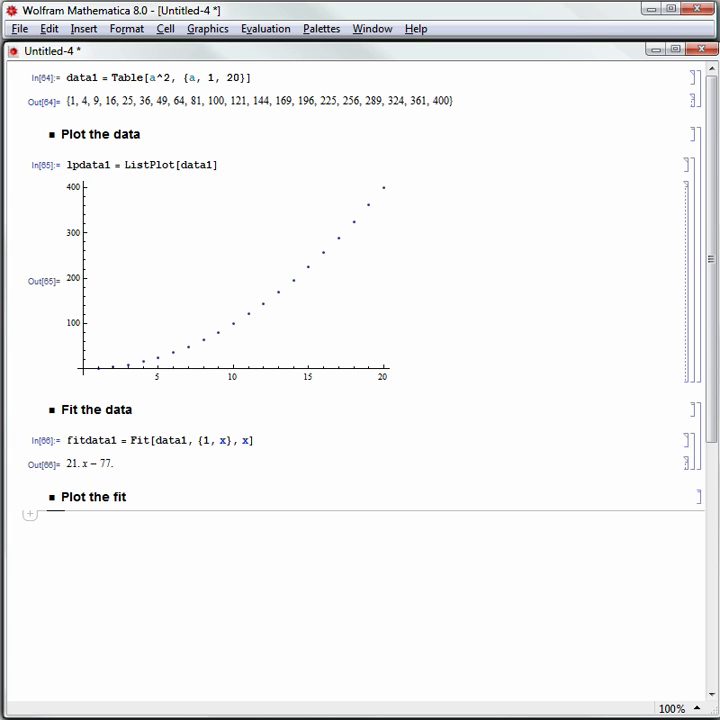
type("plotfit")
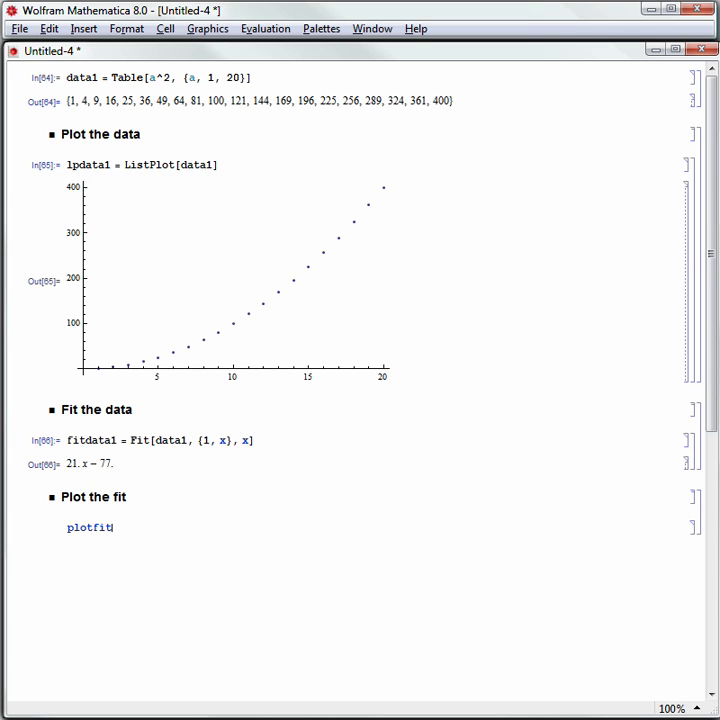
type("data1 = Plot[fitdata1")
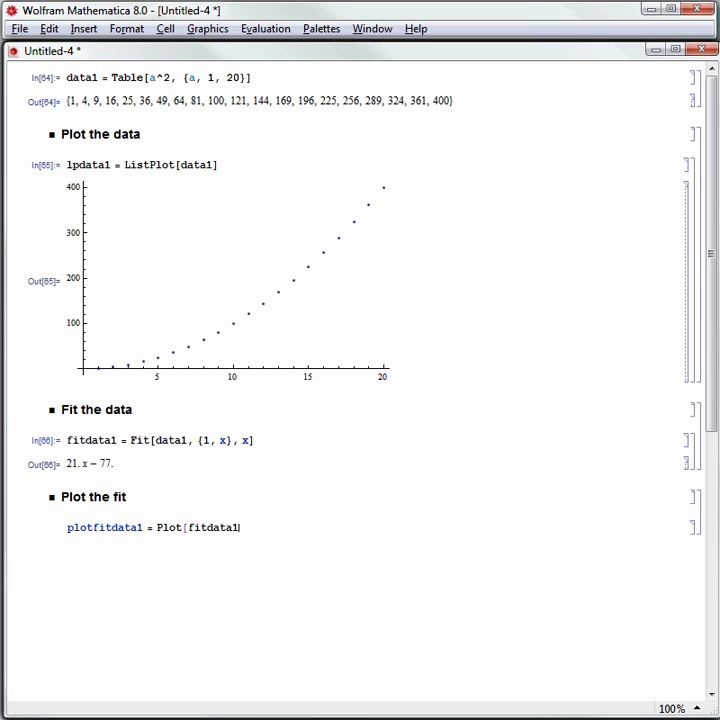
type(", {x, 1, 20}]")
key("shift+Return")
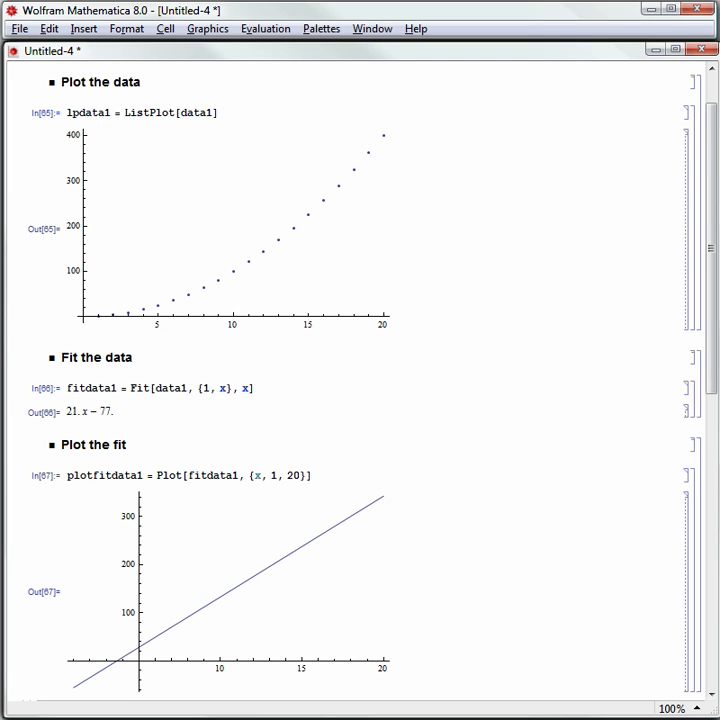
- Add a 'Combine the graphics' Subsection heading below the fit plot
scroll(360, 390, "down", 2)
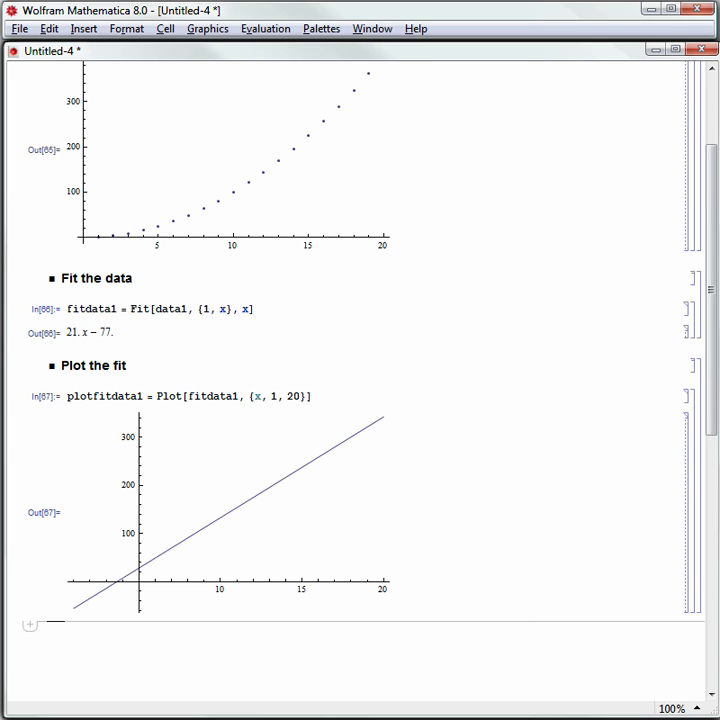
key("alt+5")
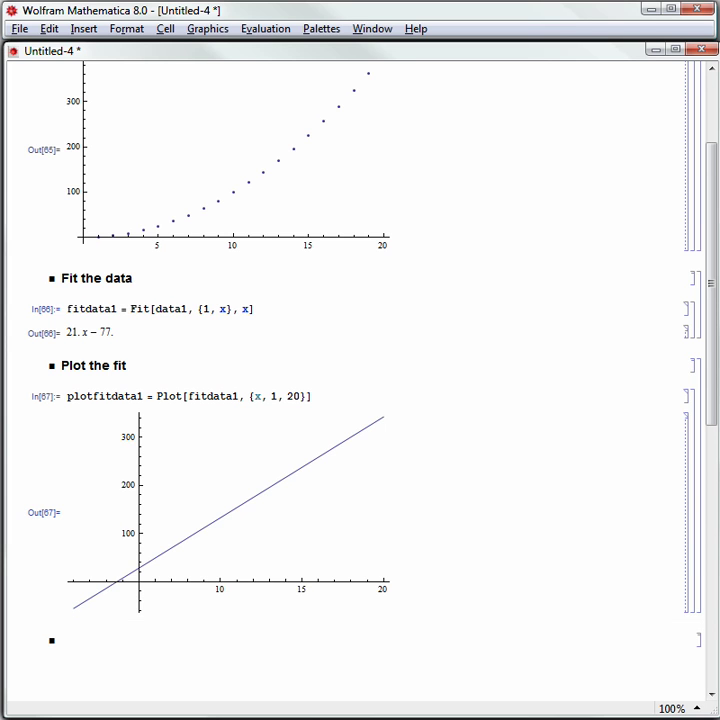
type("Combine the ")
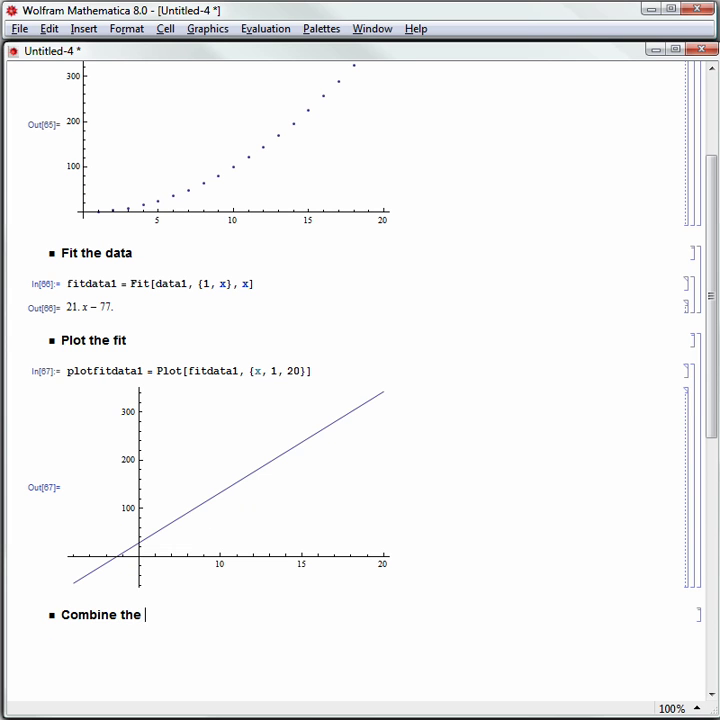
type("graphics")
- Evaluate Show[lpdata1, plotfitdata1], copying the plotfitdata1 name from In[67]
left_click(360, 630)
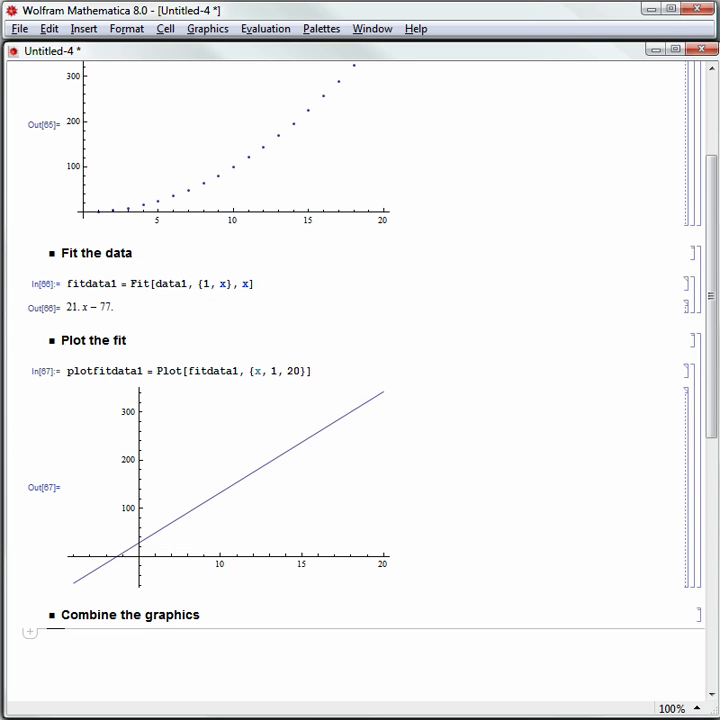
type("Show[")
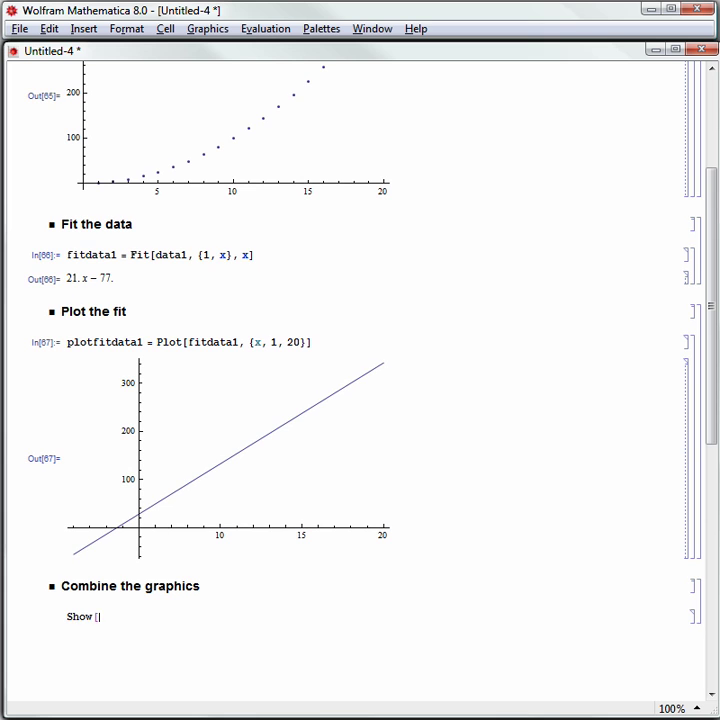
scroll(246, 276, "up", 5)
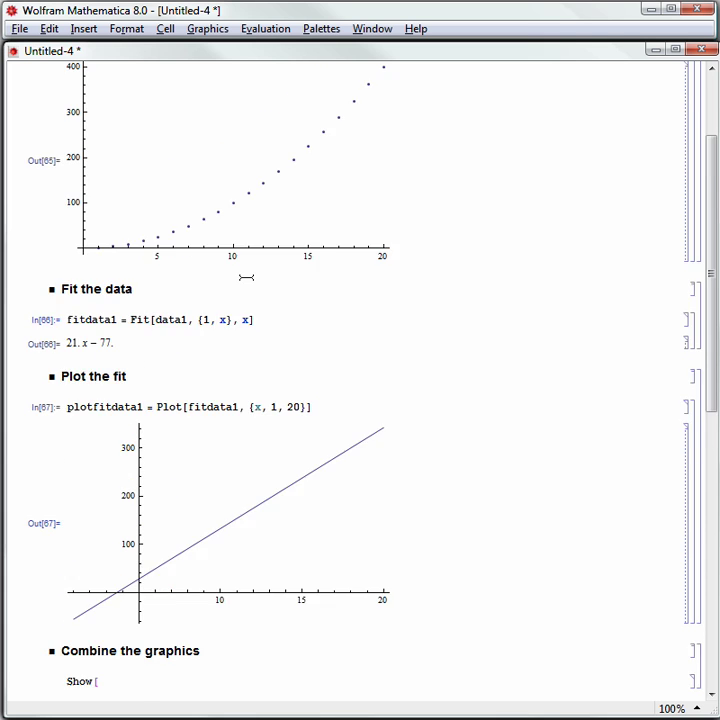
scroll(154, 278, "down", 5)
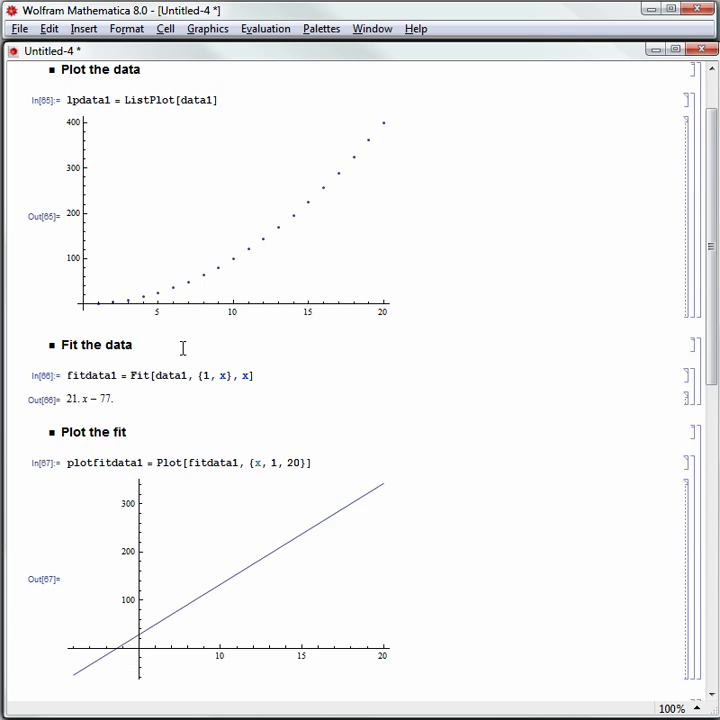
type("lpdata1,")
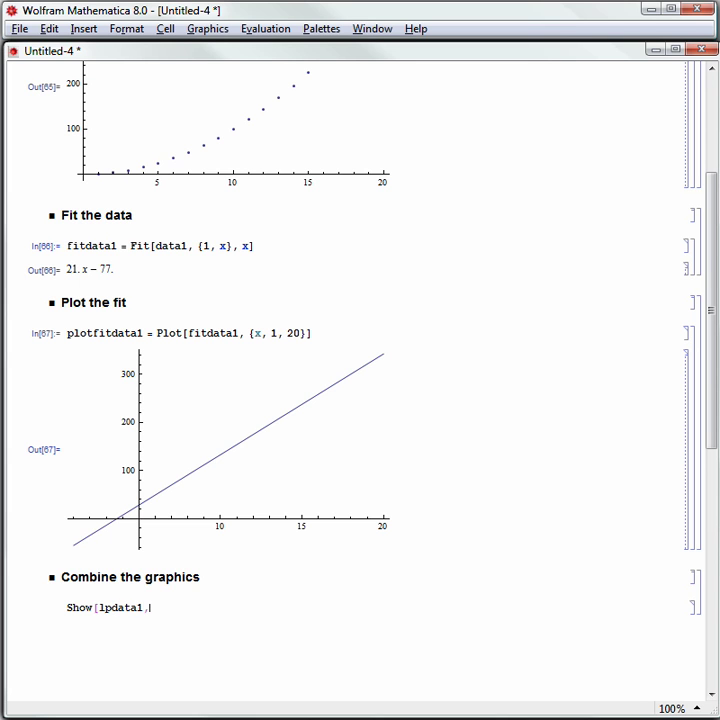
double_click(95, 333)
key("ctrl+c")
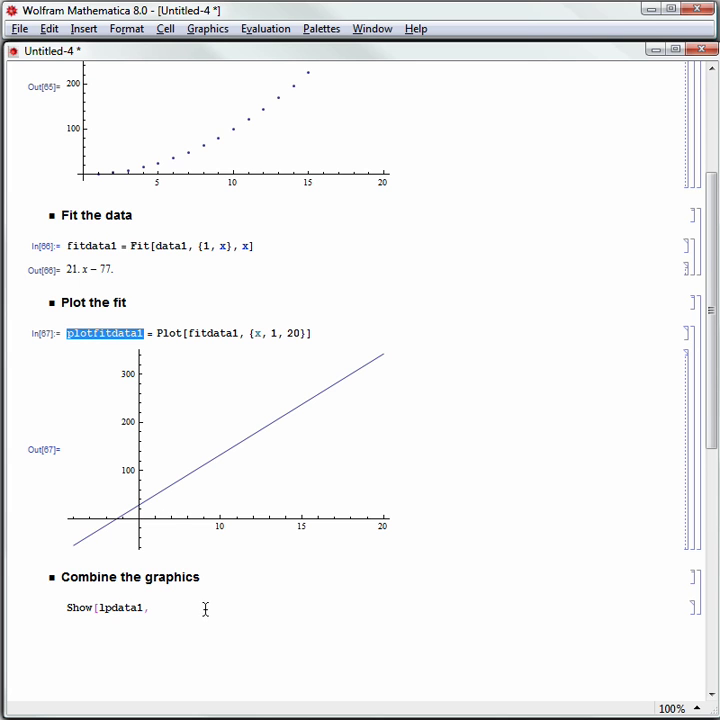
left_click(206, 607)
key("ctrl+v")
type("]")
key("shift+Return")
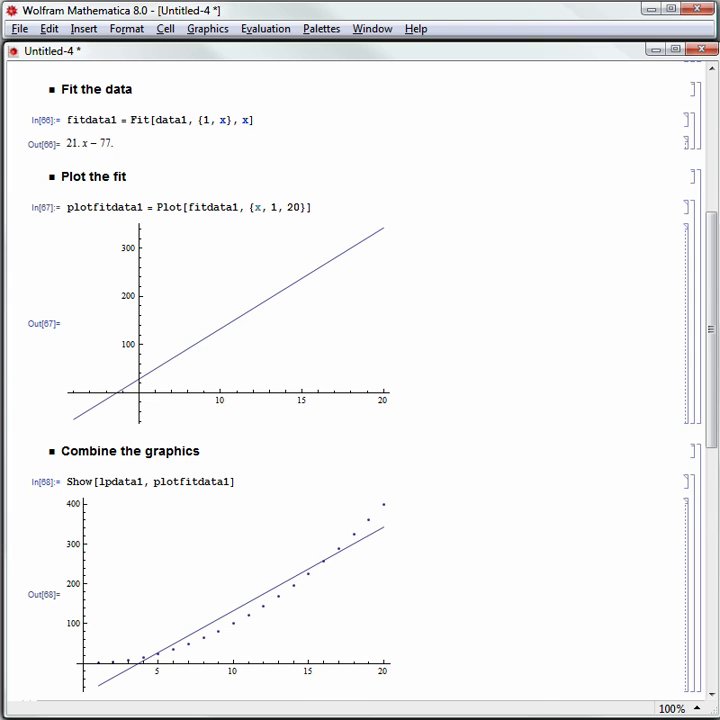
- Insert a 'Complete Example' cell above the data1 input and apply the Title style
left_click_drag(712, 337, 703, 155)
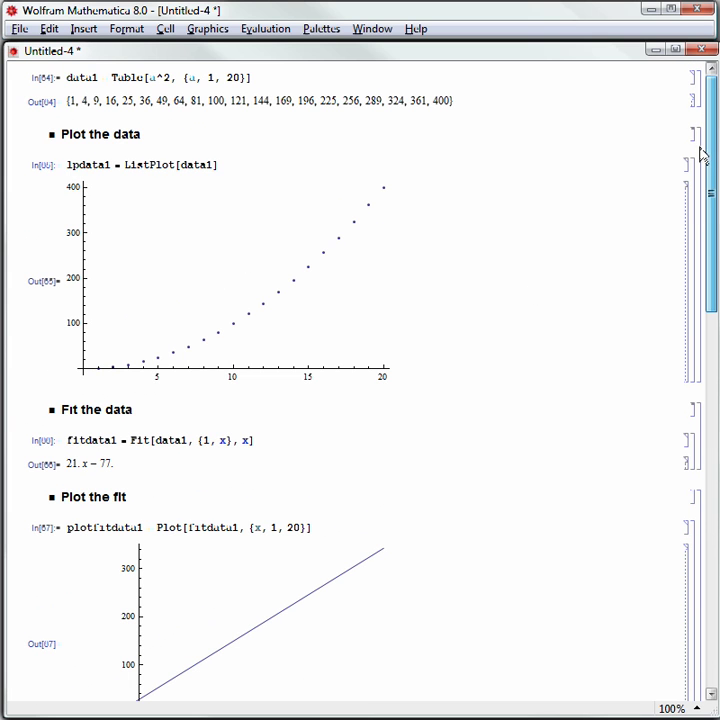
left_click(297, 87)
type("Complete Exam")
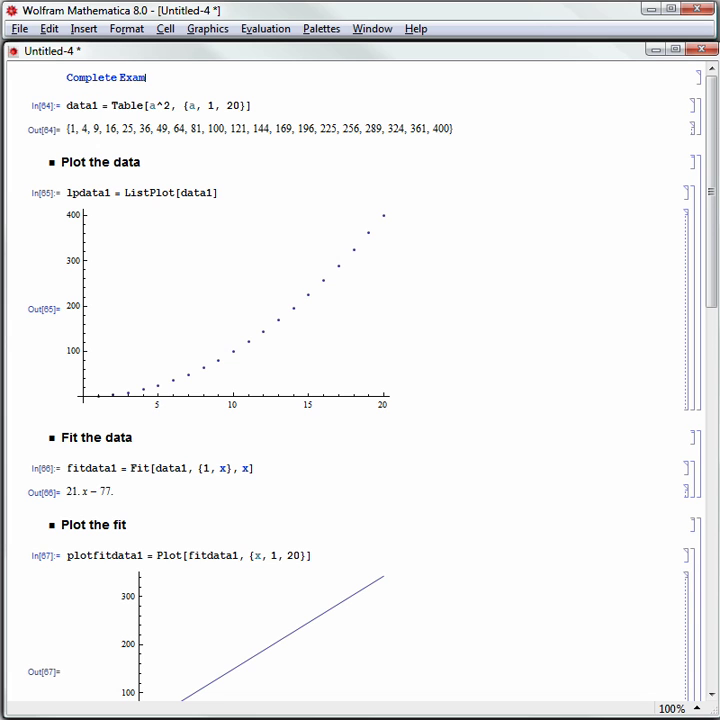
type("ple")
left_click(127, 29)
mouse_move(214, 55)
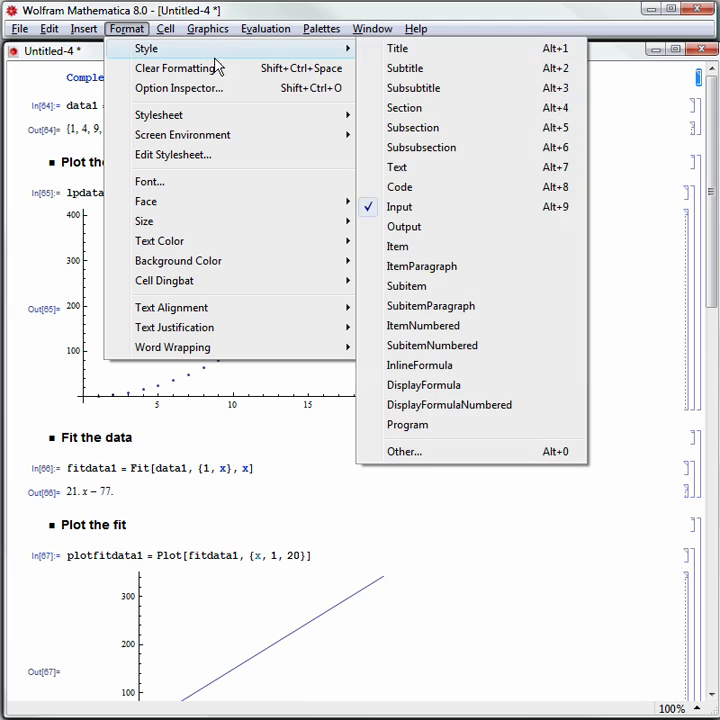
left_click(426, 52)
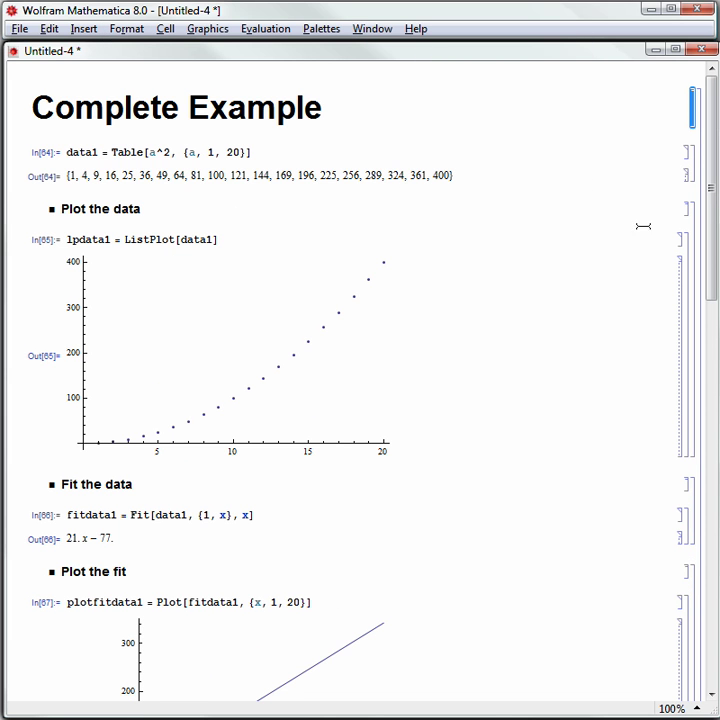
- Select the Plot the data, Fit the data and Plot the fit headings and apply the Section style
left_click(690, 206)
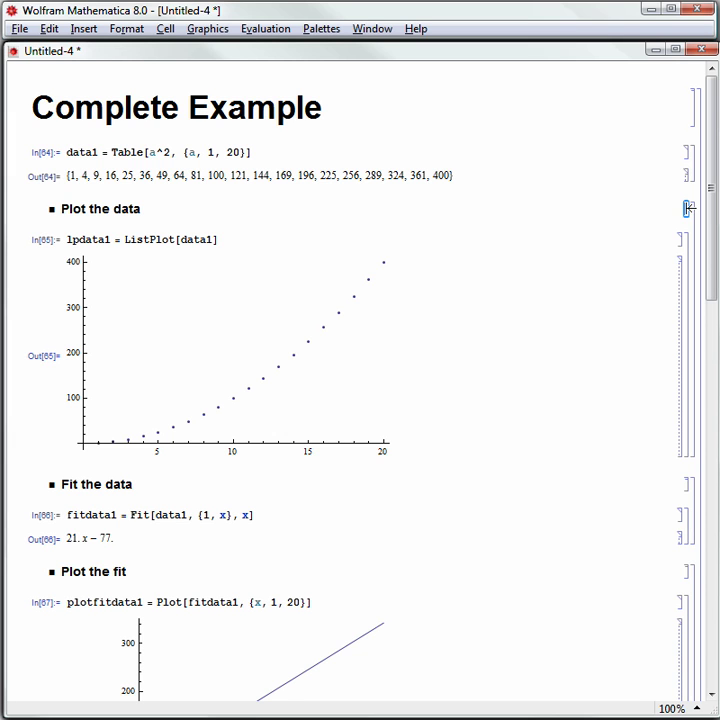
left_click(688, 485, "ctrl")
left_click(688, 571, "ctrl")
left_click(691, 206, "ctrl")
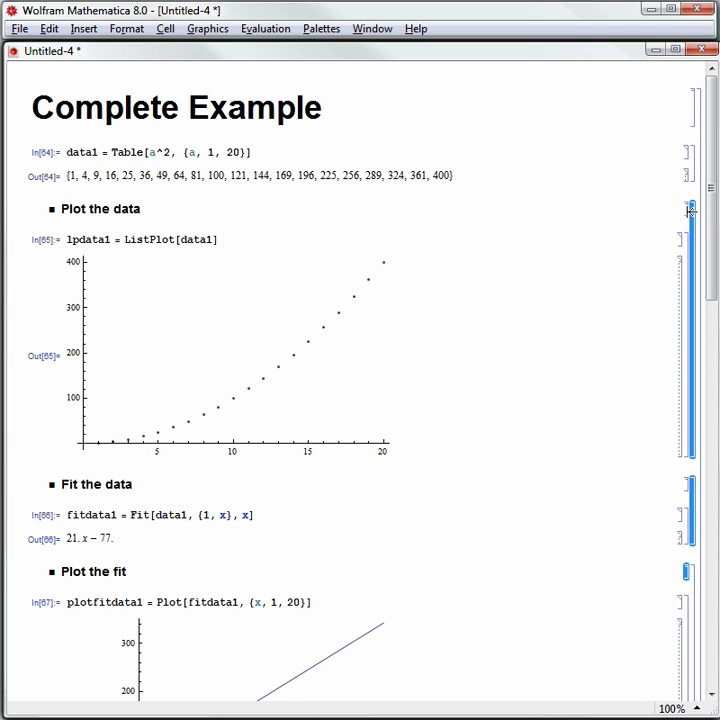
left_click(688, 207)
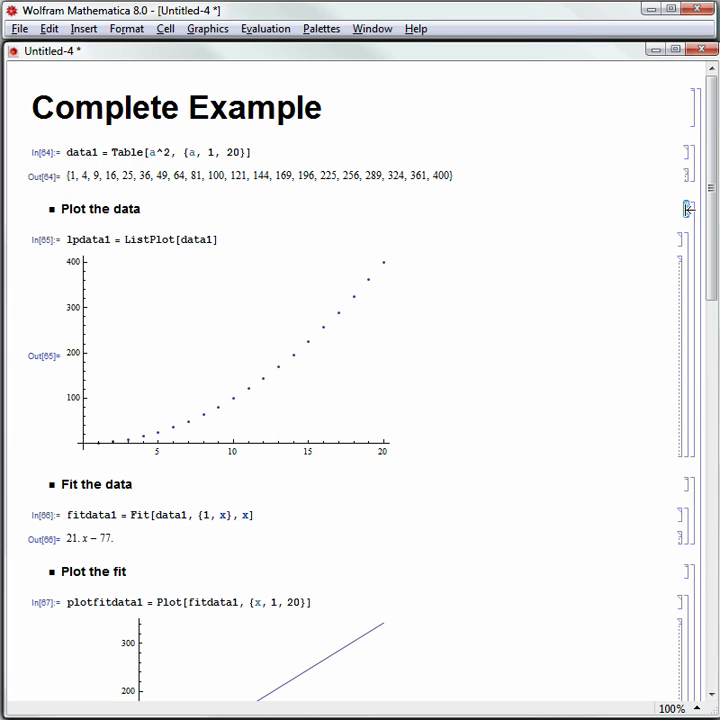
left_click(688, 485, "ctrl")
left_click(688, 571, "ctrl")
left_click(128, 29)
mouse_move(235, 55)
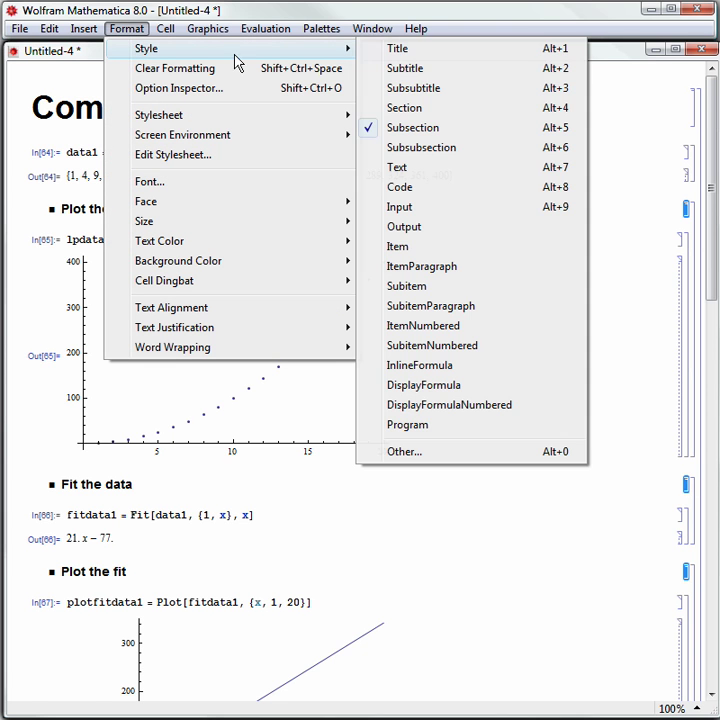
left_click(412, 108)
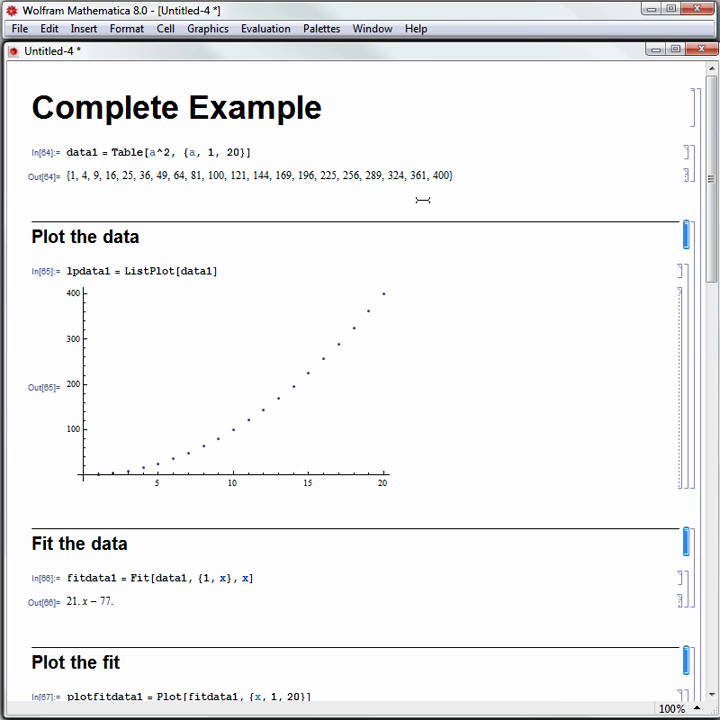
- From the Slide Show palette, build a slide show from the current notebook, breaking before each Section
left_click(332, 31)
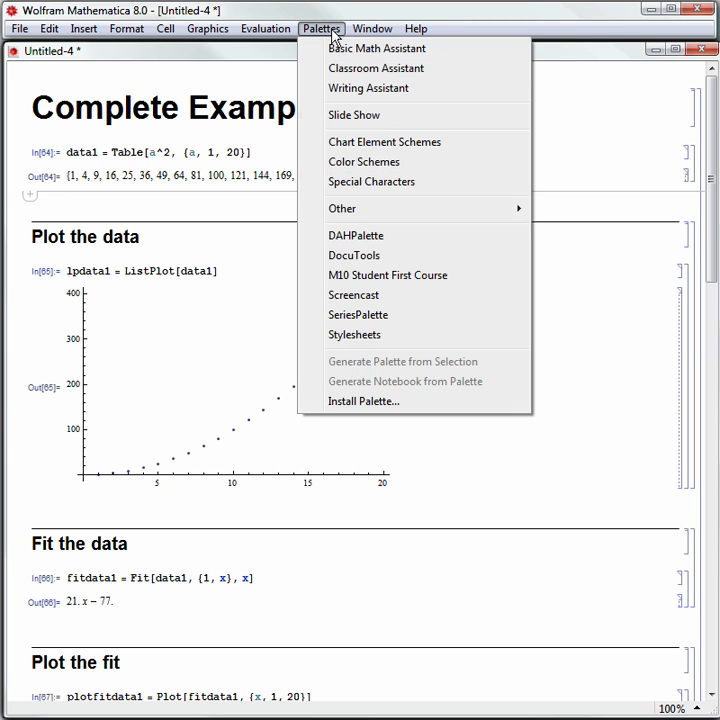
left_click(362, 115)
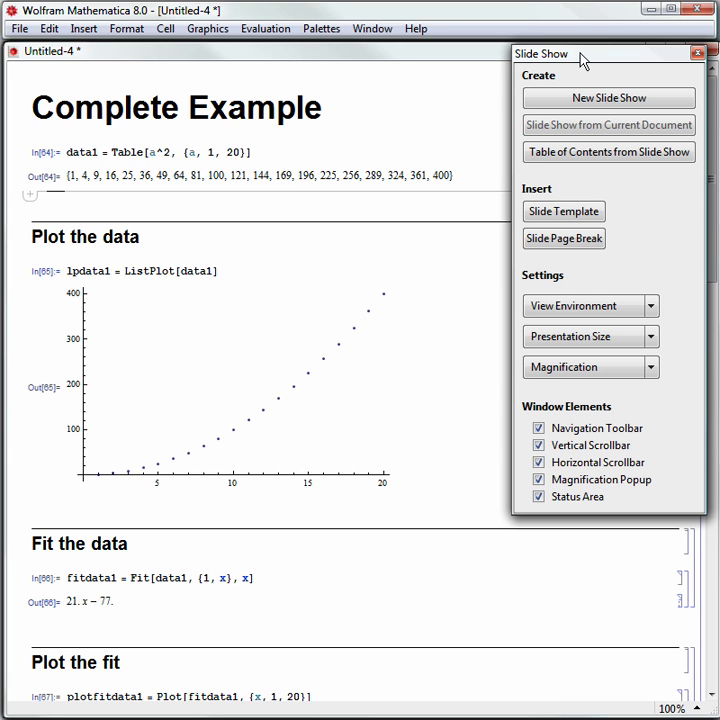
left_click(390, 147)
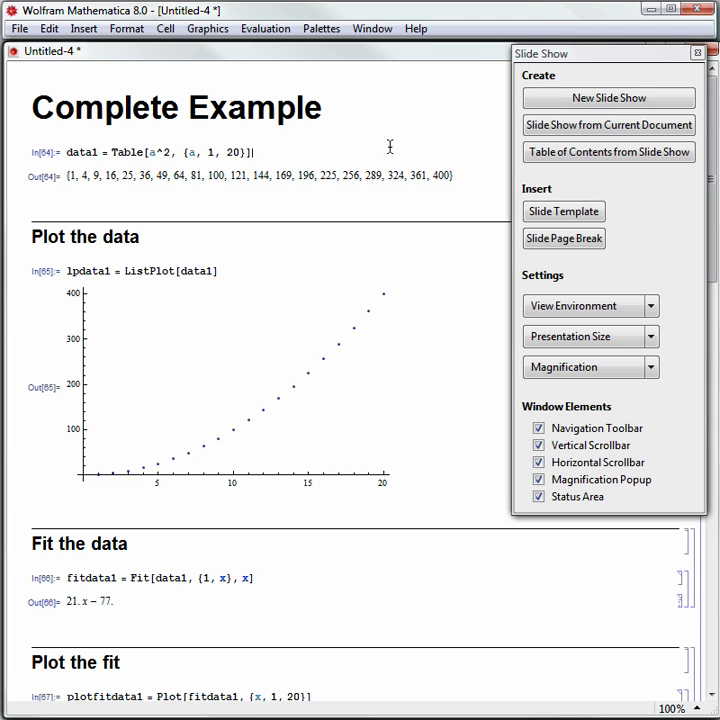
left_click(623, 127)
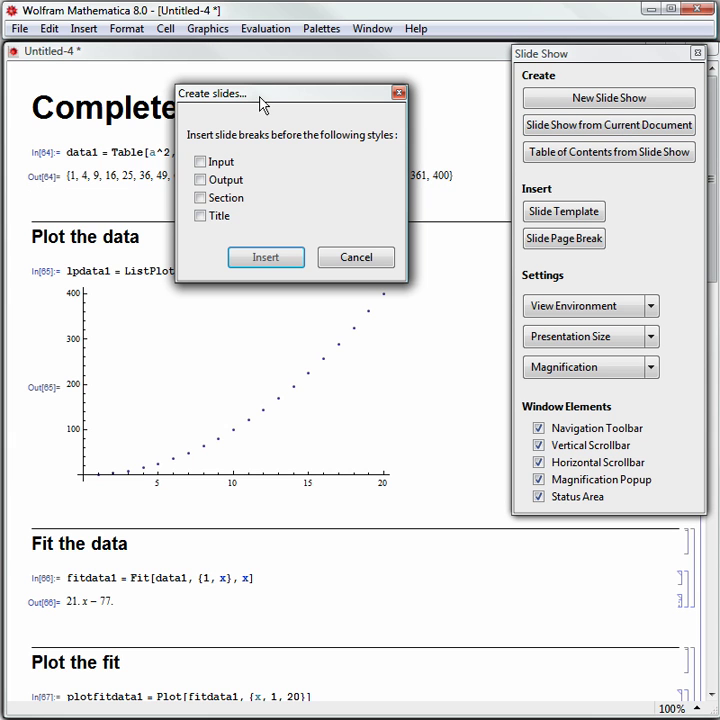
left_click(201, 199)
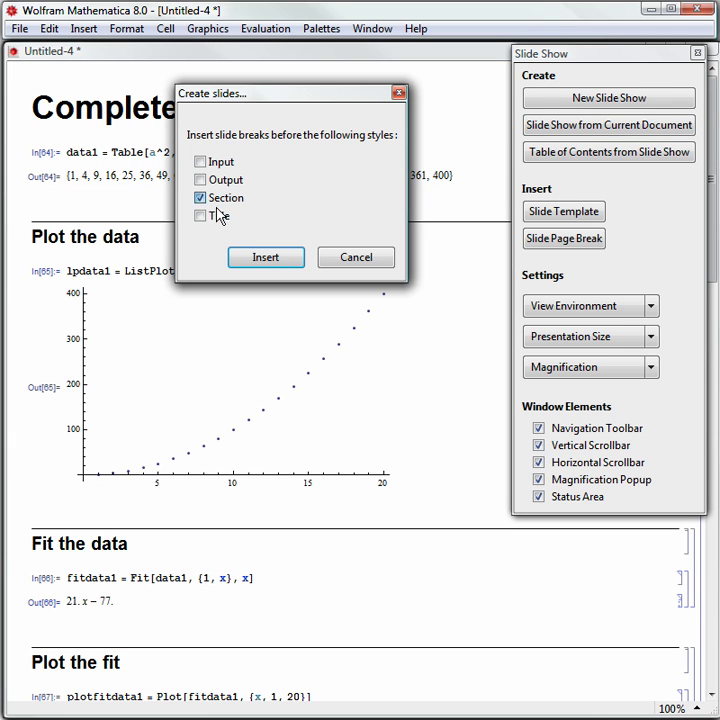
left_click(260, 258)
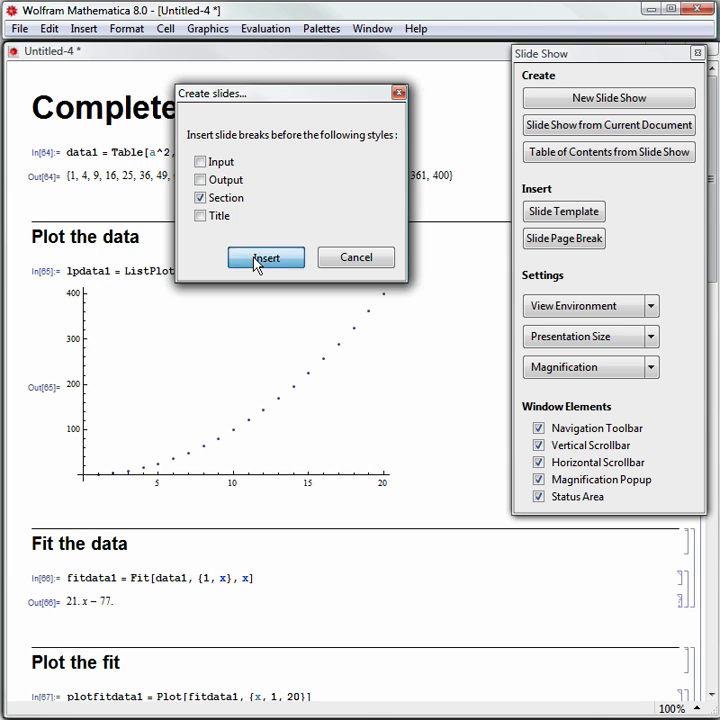
- Switch Untitled-5 to the SlideShow view environment and close the Slide Show palette
left_click(595, 307)
left_click(590, 362)
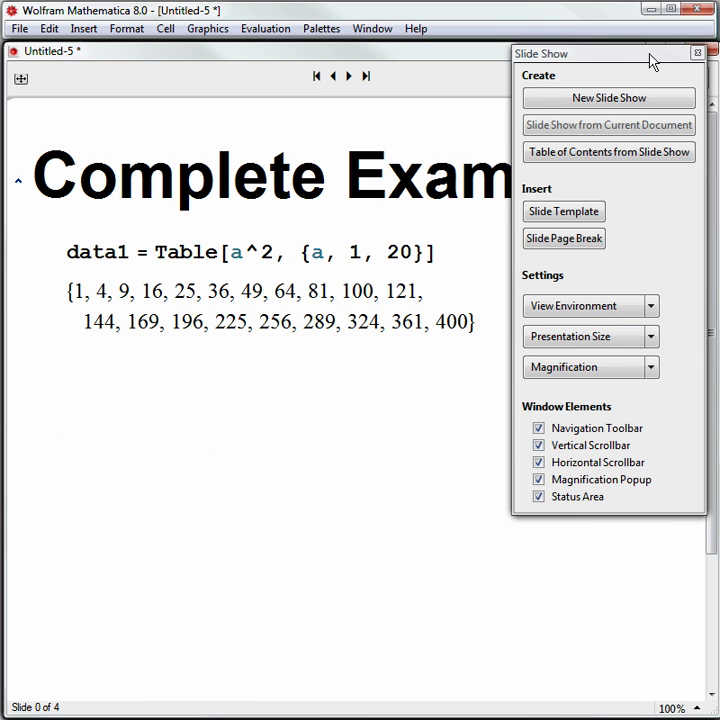
left_click(697, 52)
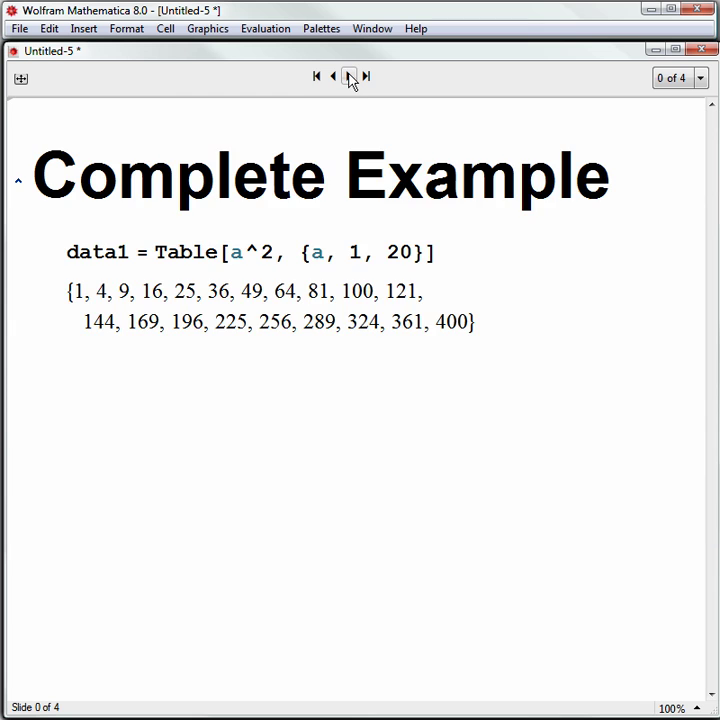
- Page forward and back through the four slides, ending on slide 4, 'Combine the graphics'
left_click(350, 77)
left_click(350, 77)
left_click(350, 77)
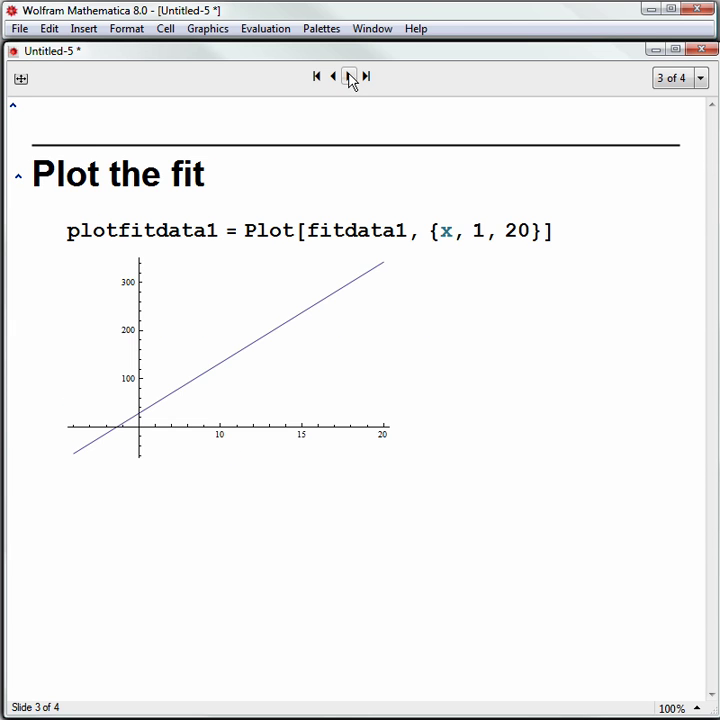
left_click(350, 77)
left_click(333, 77)
left_click(333, 77)
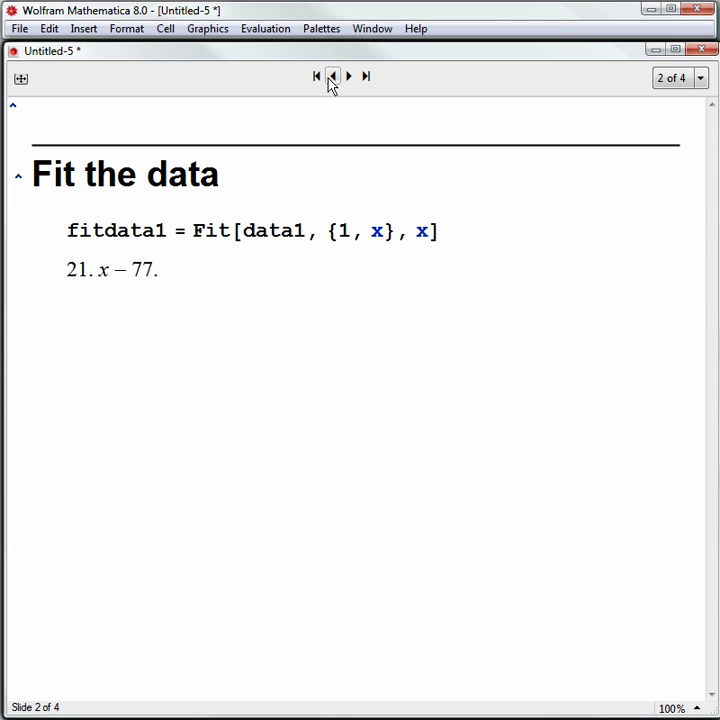
left_click(333, 77)
left_click(333, 77)
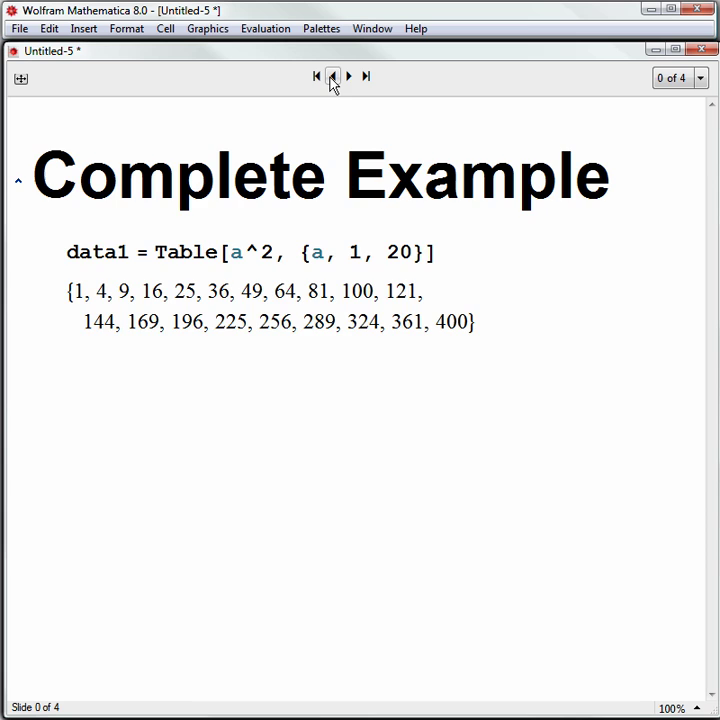
left_click(349, 77)
left_click(349, 77)
left_click(349, 77)
left_click(349, 77)
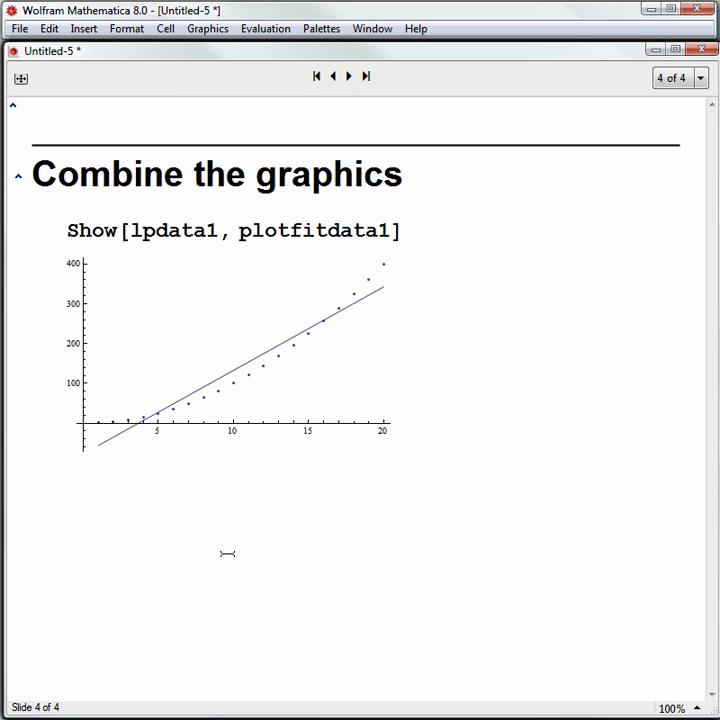
- Add a cell below the slide 4 plot with the author's full name, then their e-mail on the next line
left_click(333, 505)
type("Cliff Hastings")
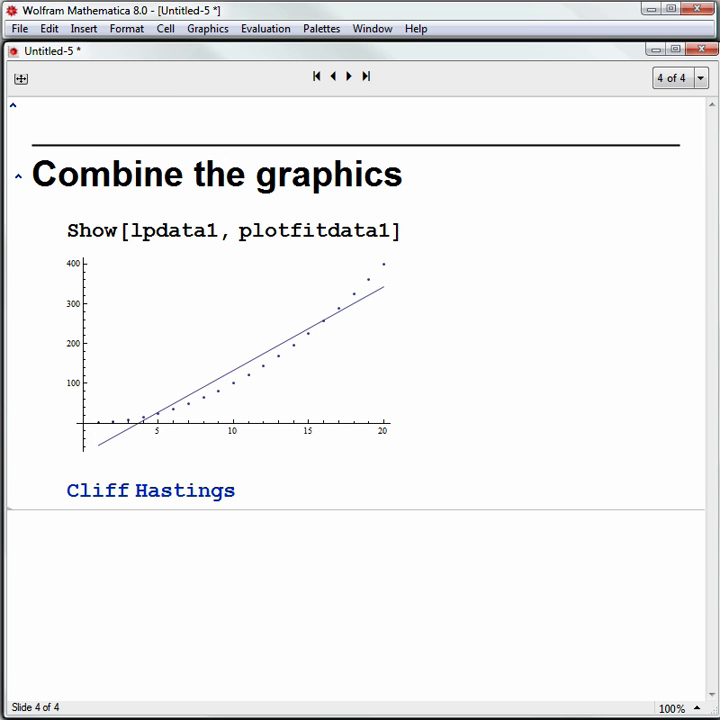
key("Return")
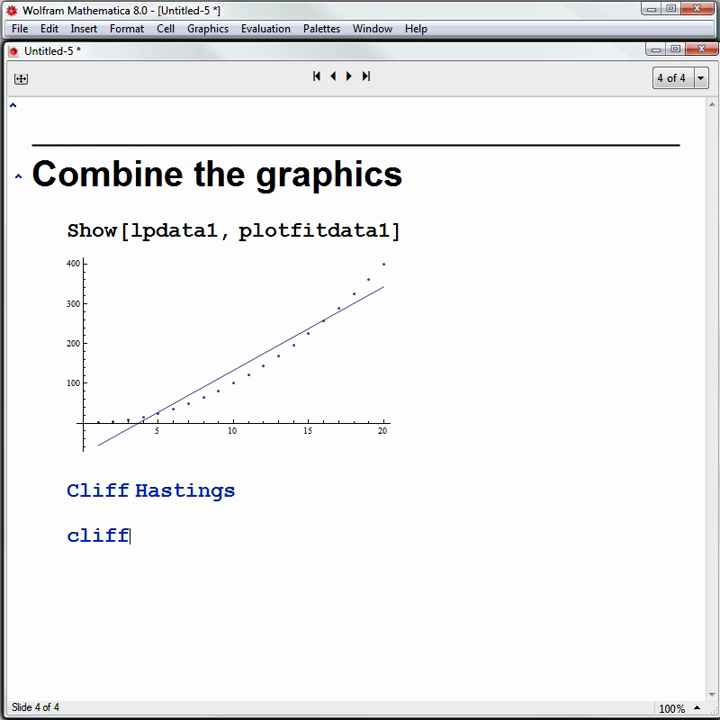